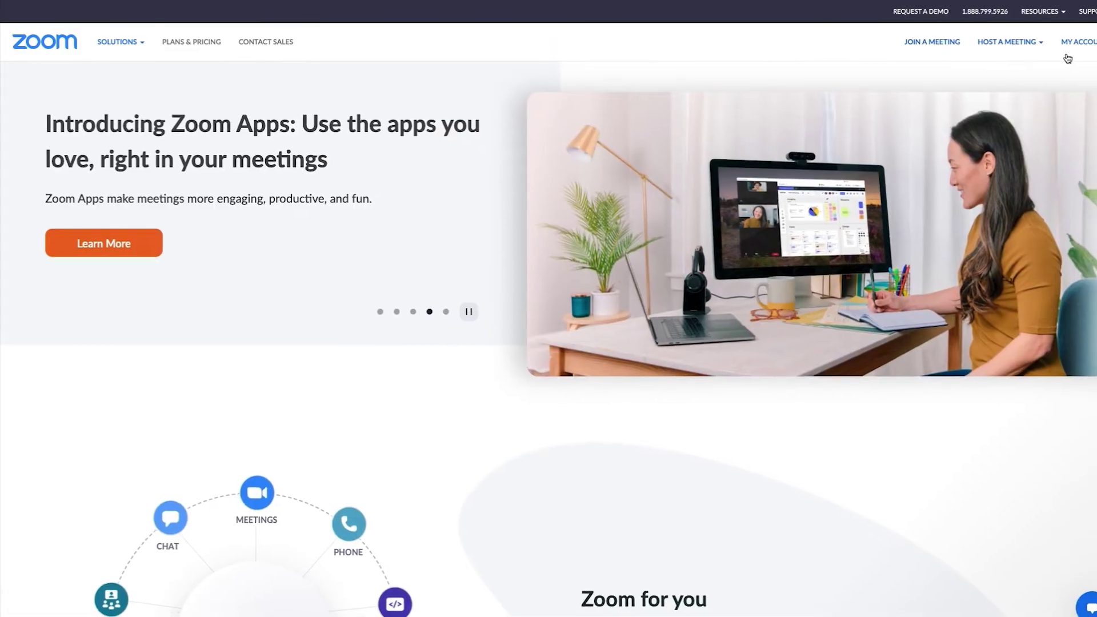
In the web portal's Recording settings, toggle Local recording off and back on, confirming Enable.
{"action": "left_click", "coordinate": [1041, 41]}
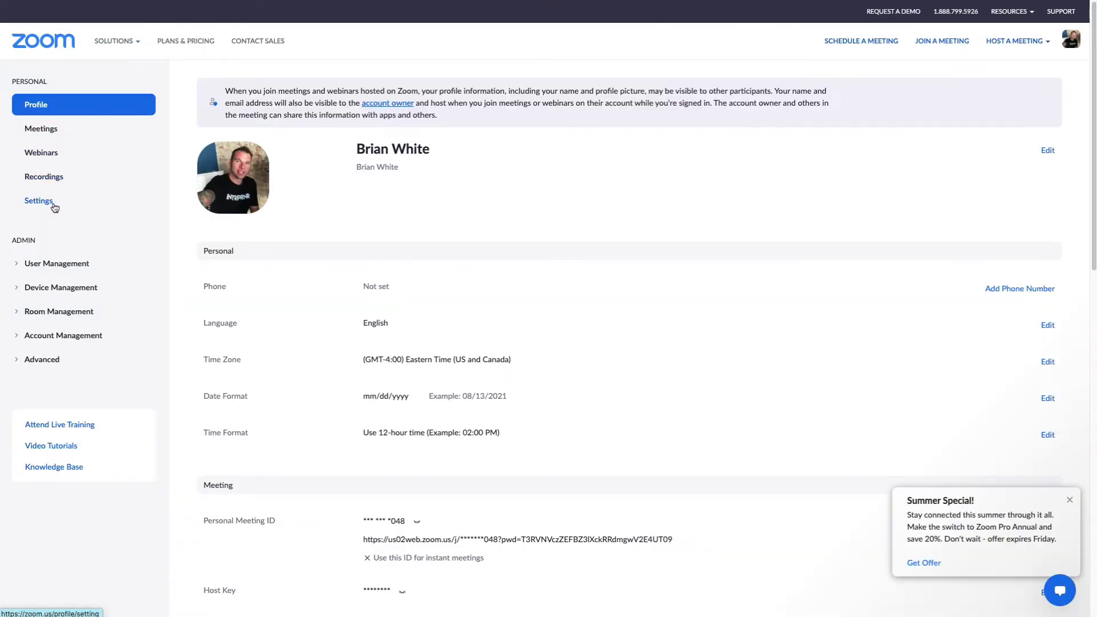
{"action": "left_click", "coordinate": [55, 207]}
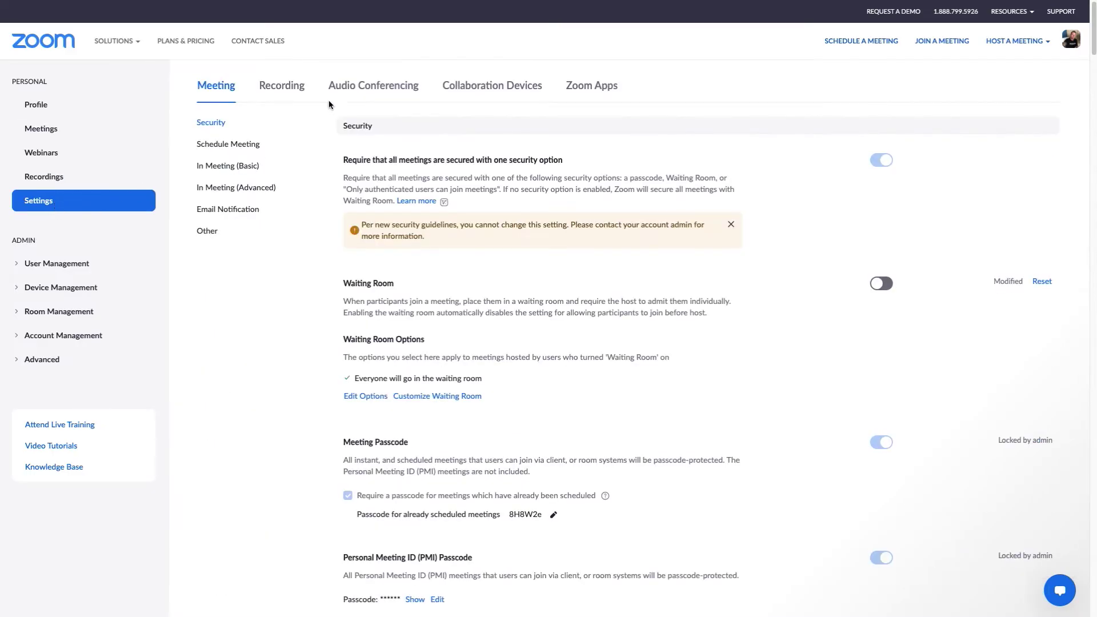
{"action": "left_click", "coordinate": [276, 91]}
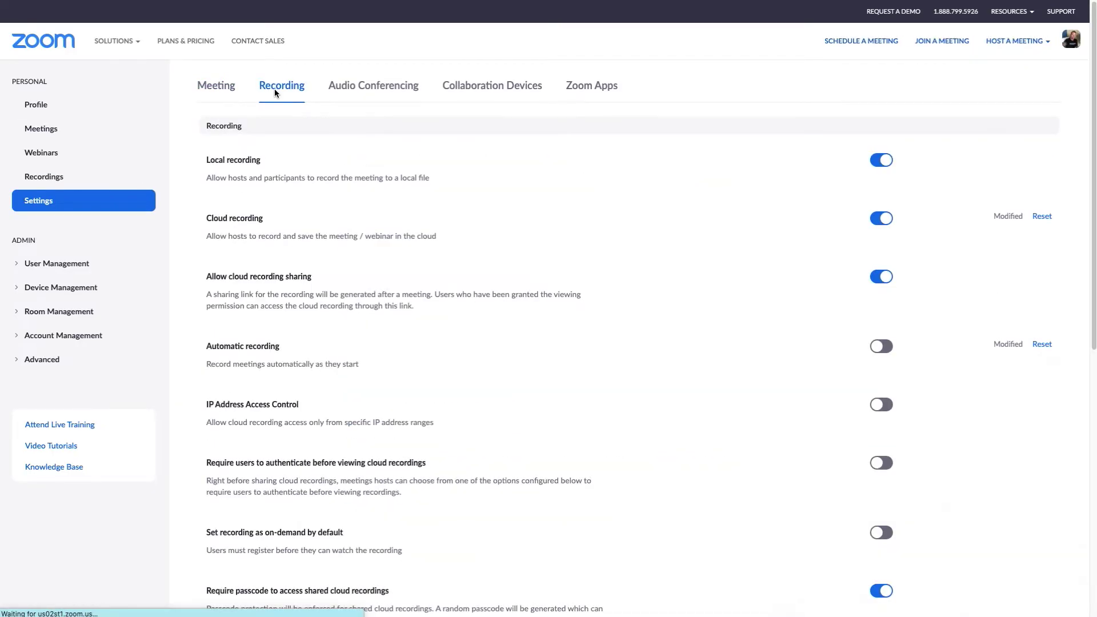
{"action": "left_click", "coordinate": [881, 160]}
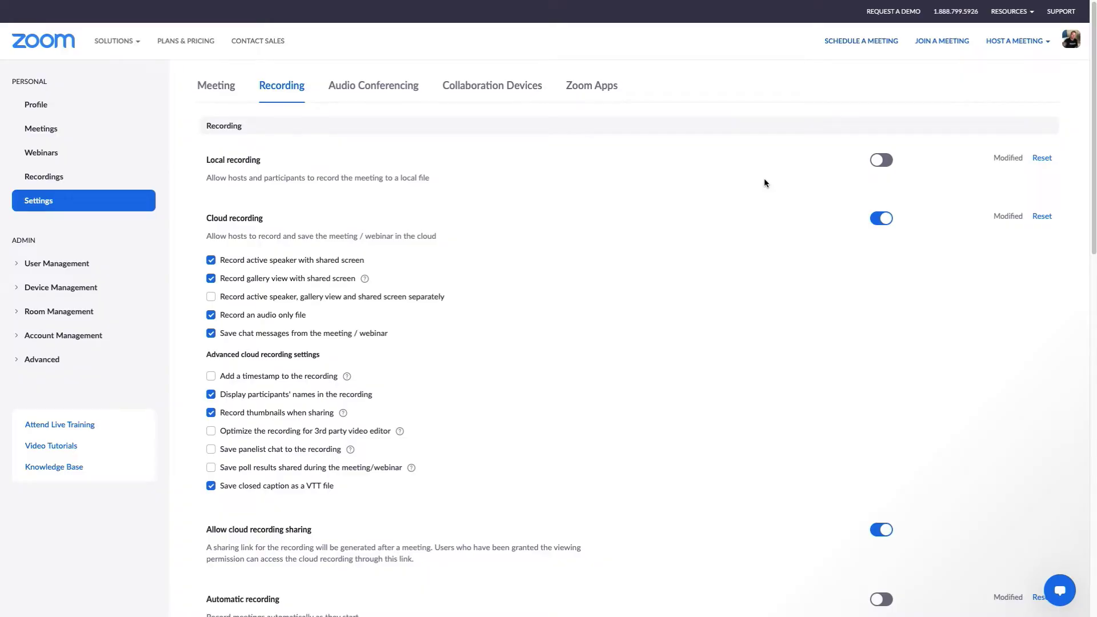
{"action": "left_click", "coordinate": [878, 161]}
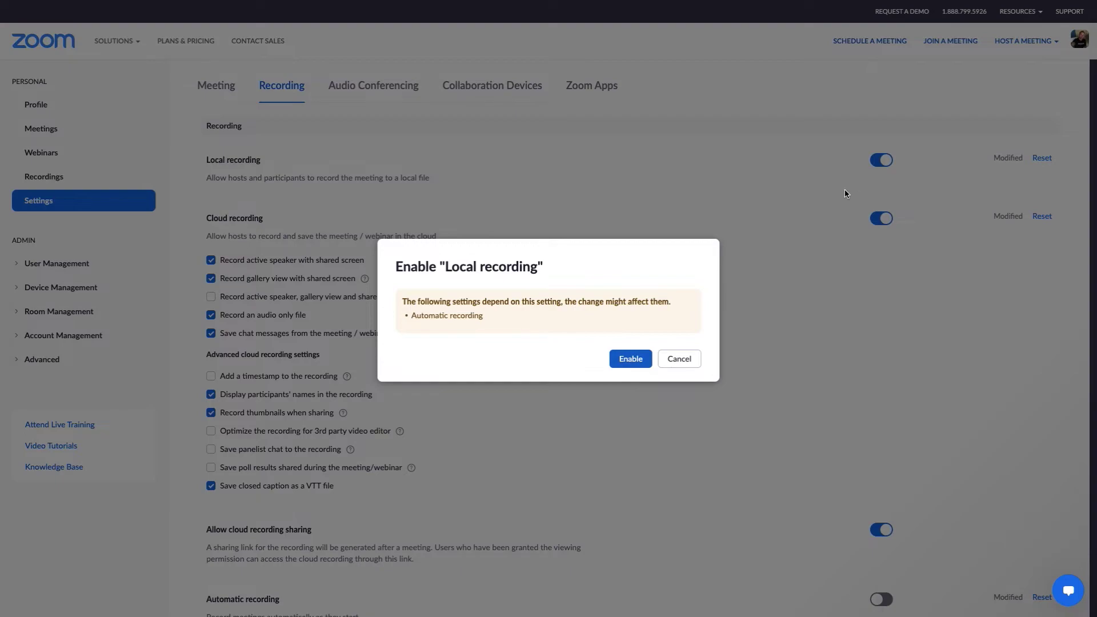
{"action": "left_click", "coordinate": [631, 360]}
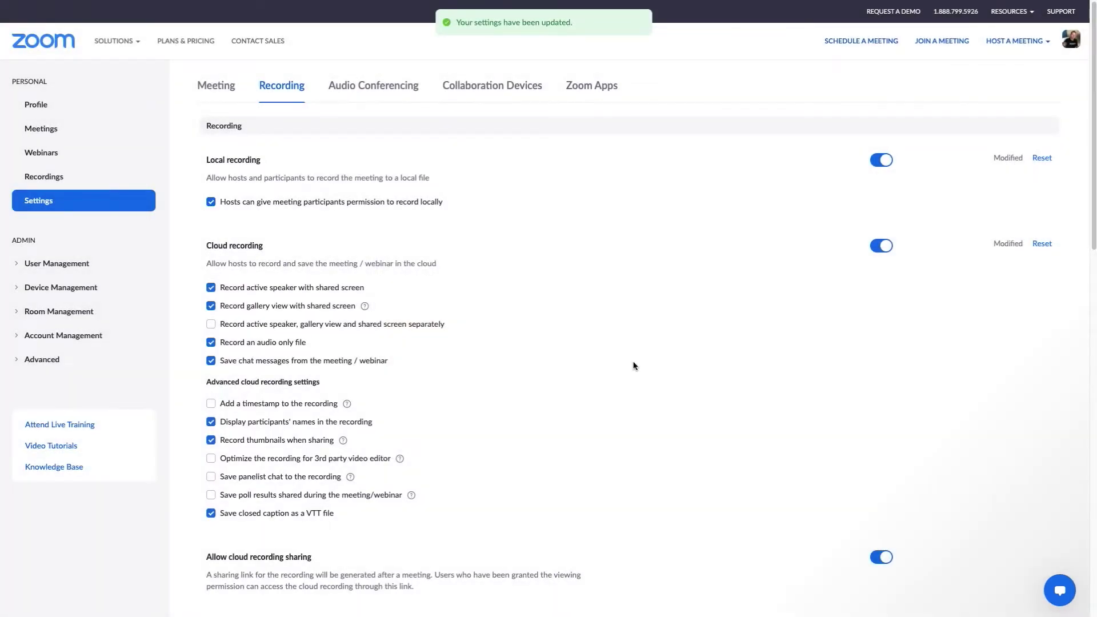
Turn off 'Hosts can give meeting participants permission to record locally' and save the change.
{"action": "left_click_drag", "start_coordinate": [221, 202], "coordinate": [446, 212]}
{"action": "left_click", "coordinate": [471, 262]}
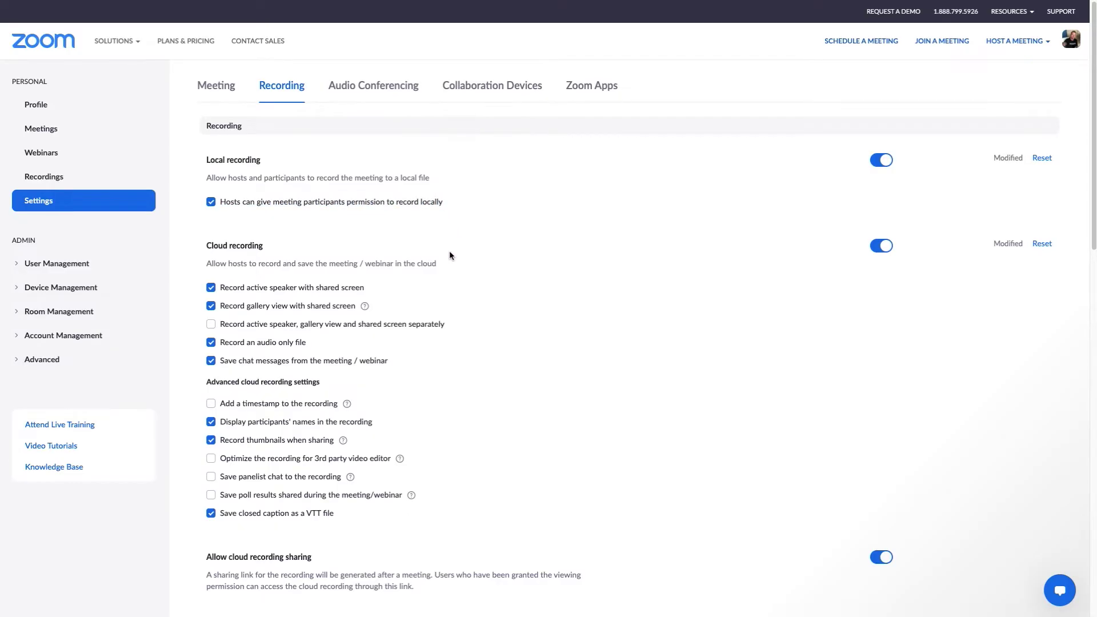
{"action": "left_click", "coordinate": [211, 204]}
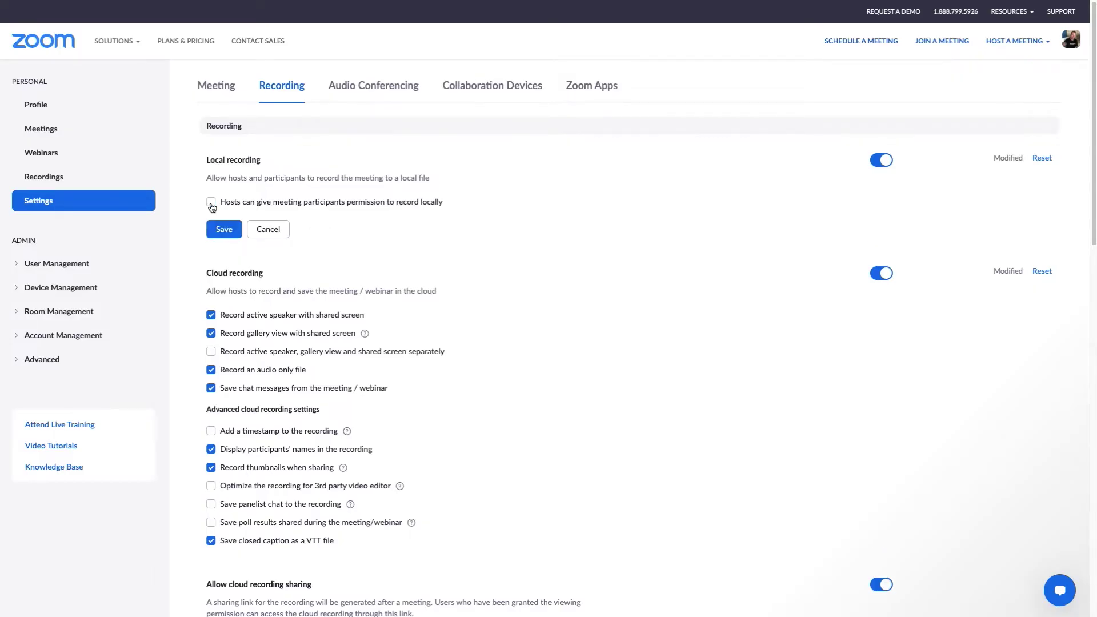
{"action": "left_click", "coordinate": [236, 238]}
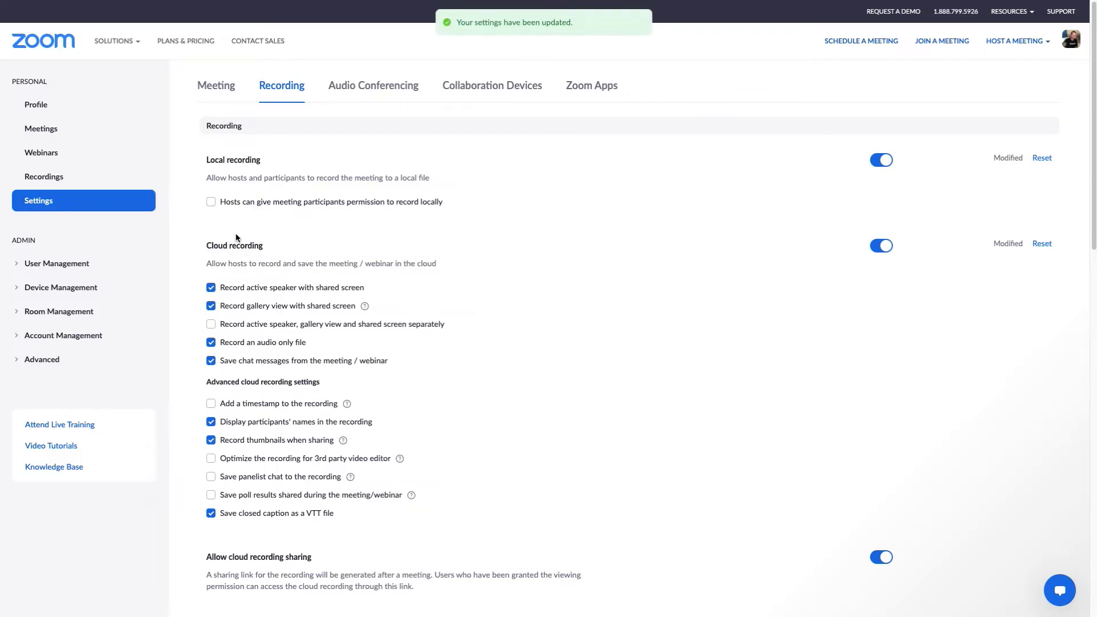
{"action": "scroll", "coordinate": [237, 238], "scroll_direction": "down", "scroll_amount": 8}
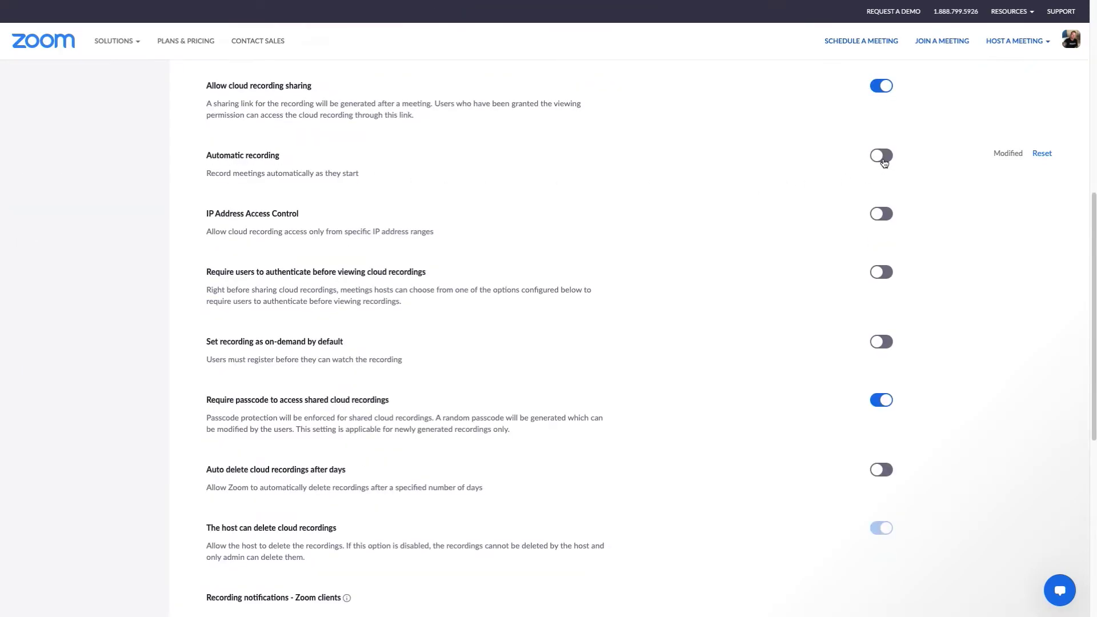
Switch Automatic recording on, leaving 'Record on the local computer' selected.
{"action": "left_click", "coordinate": [887, 160]}
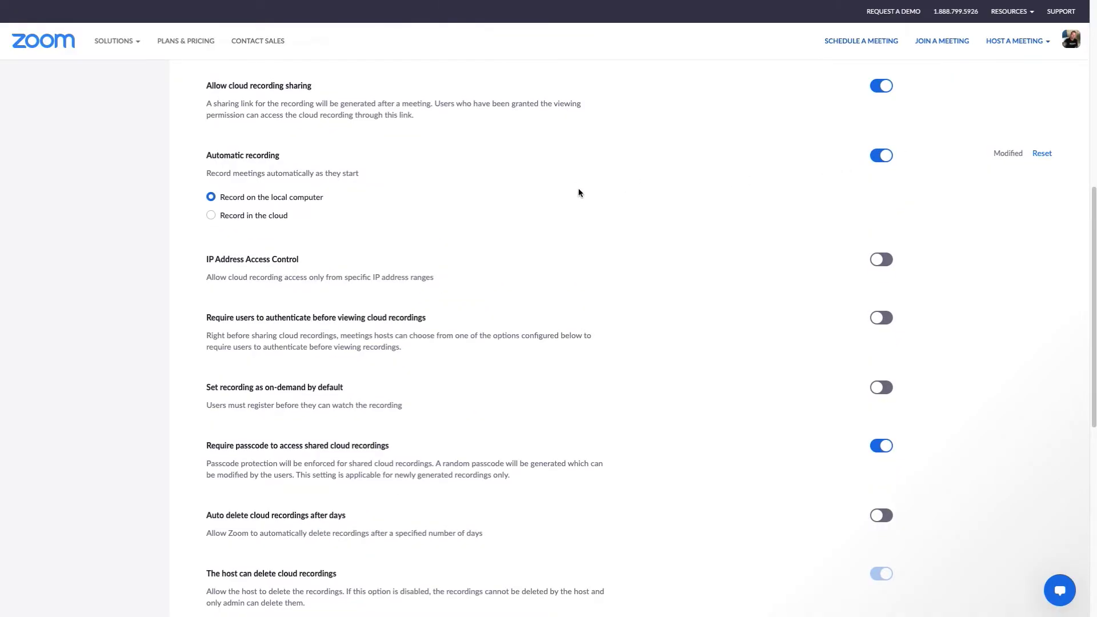
{"action": "scroll", "coordinate": [372, 215], "scroll_direction": "down", "scroll_amount": 7}
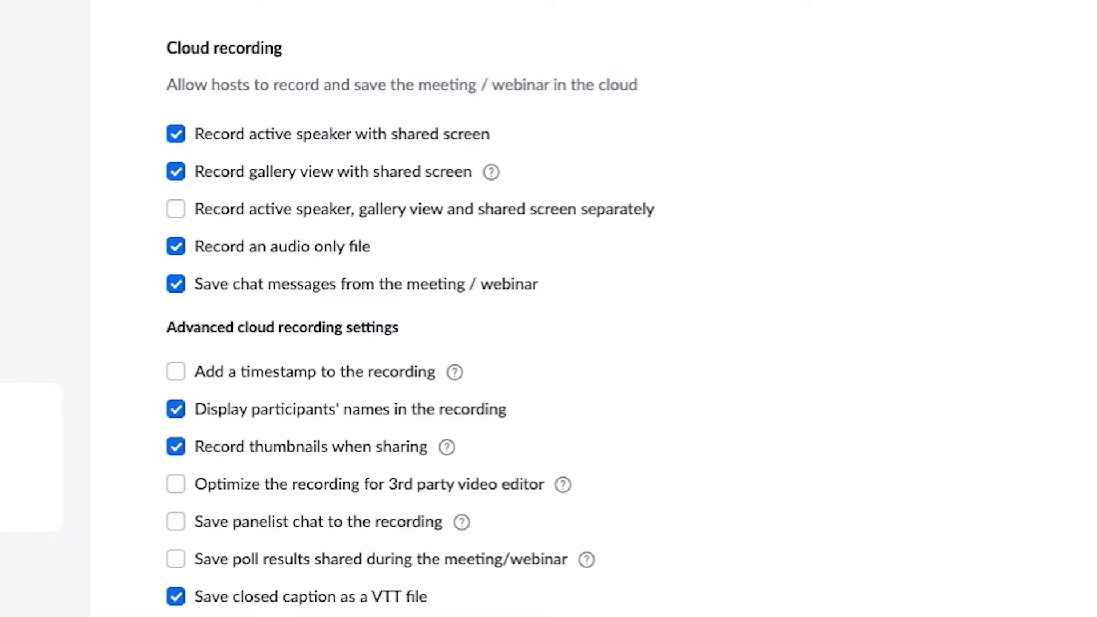
Scroll further through the web portal's recording settings.
{"action": "scroll", "coordinate": [560, 285], "scroll_direction": "down", "scroll_amount": 10}
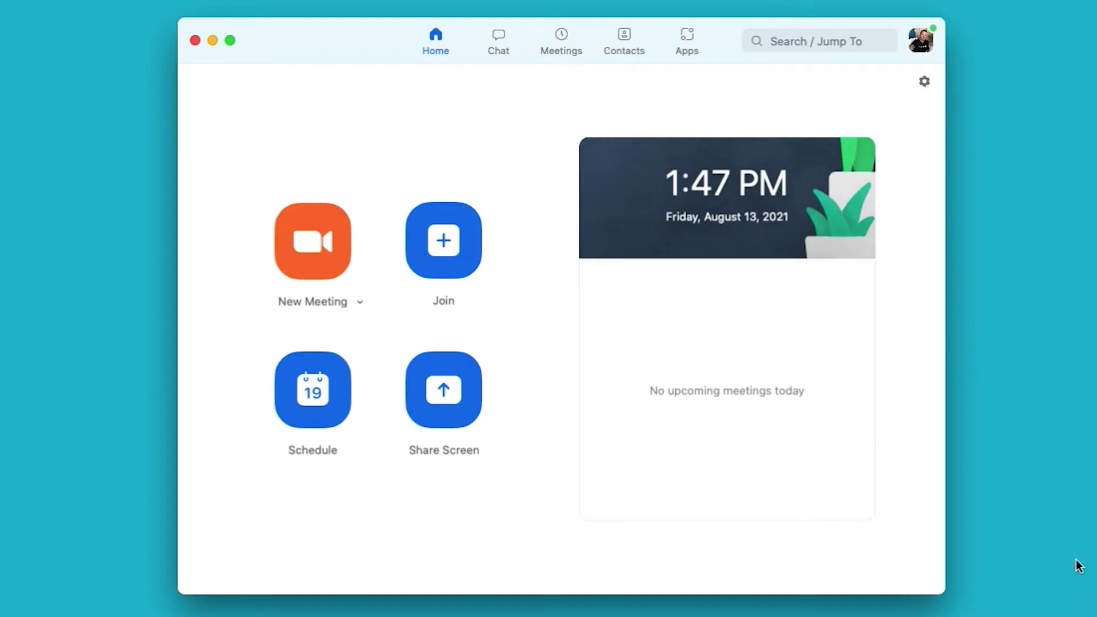
Set the desktop client to store recordings in Drobo One > Zoom Recordings.
{"action": "left_click", "coordinate": [925, 84]}
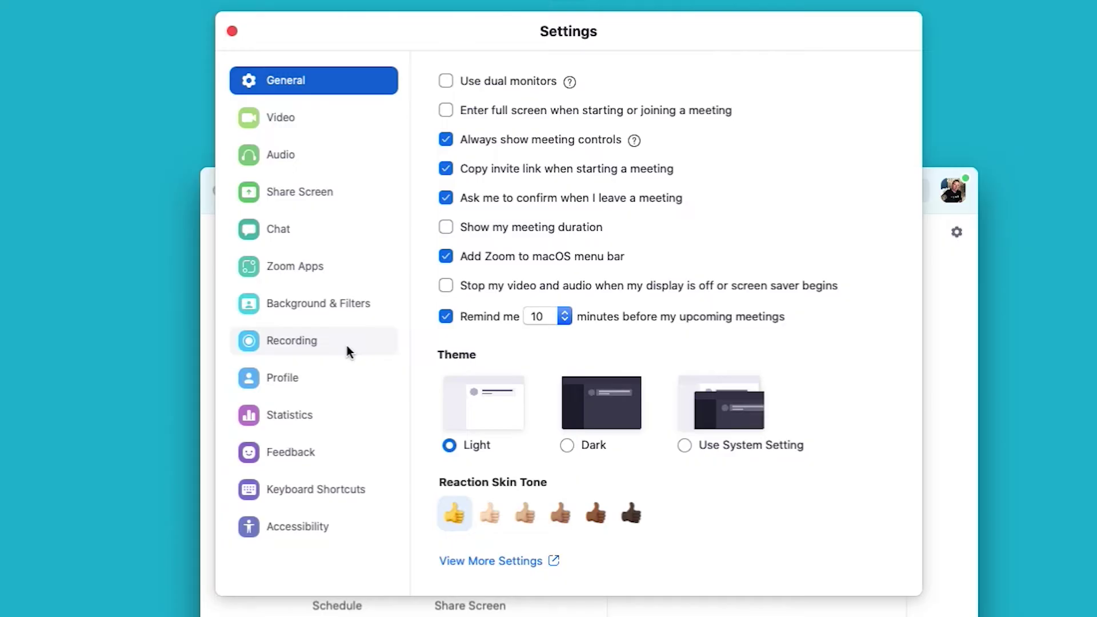
{"action": "left_click", "coordinate": [349, 343]}
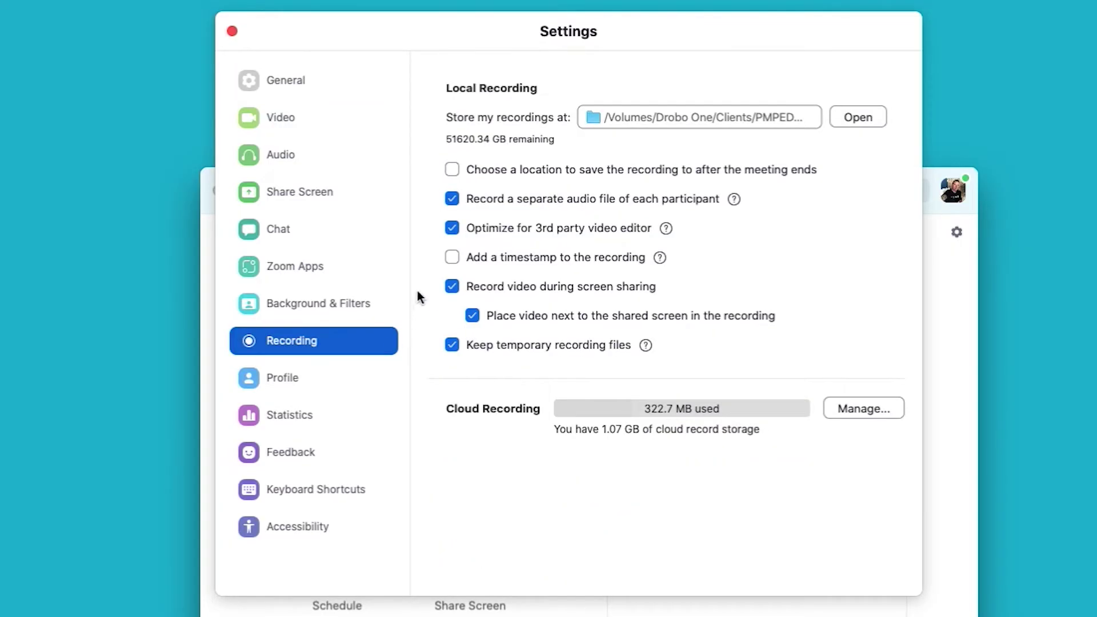
{"action": "left_click", "coordinate": [693, 118]}
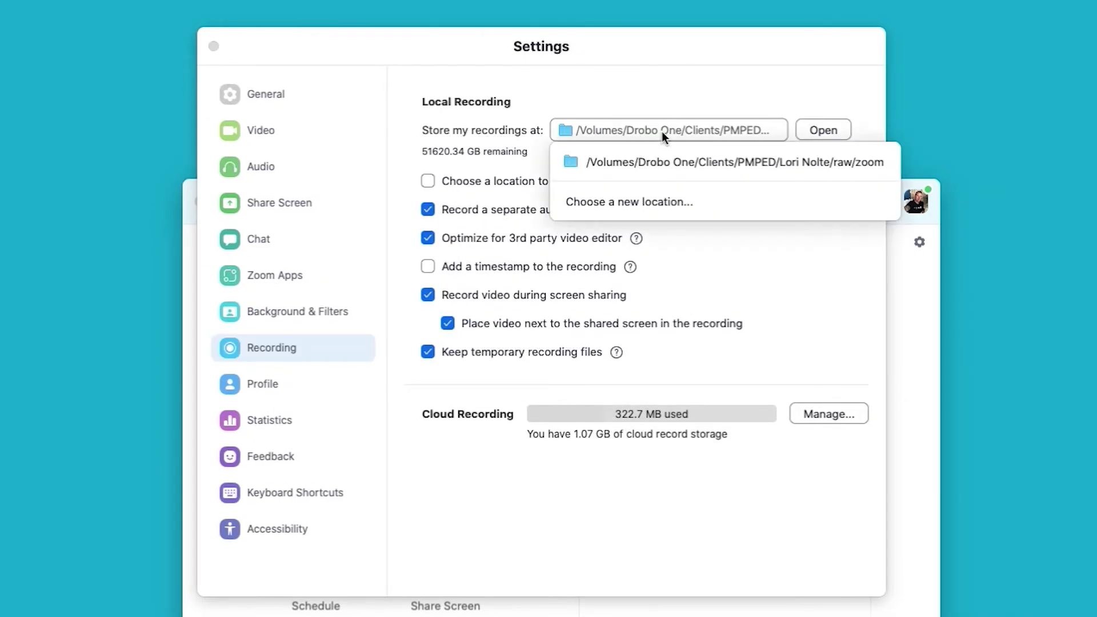
{"action": "left_click", "coordinate": [699, 204]}
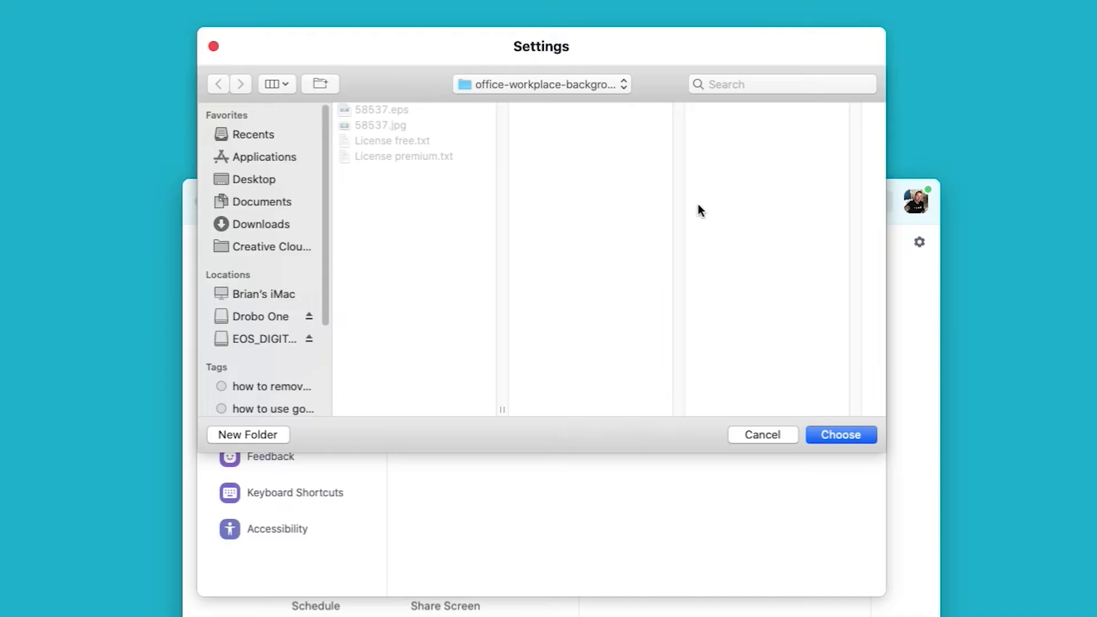
{"action": "left_click", "coordinate": [271, 317]}
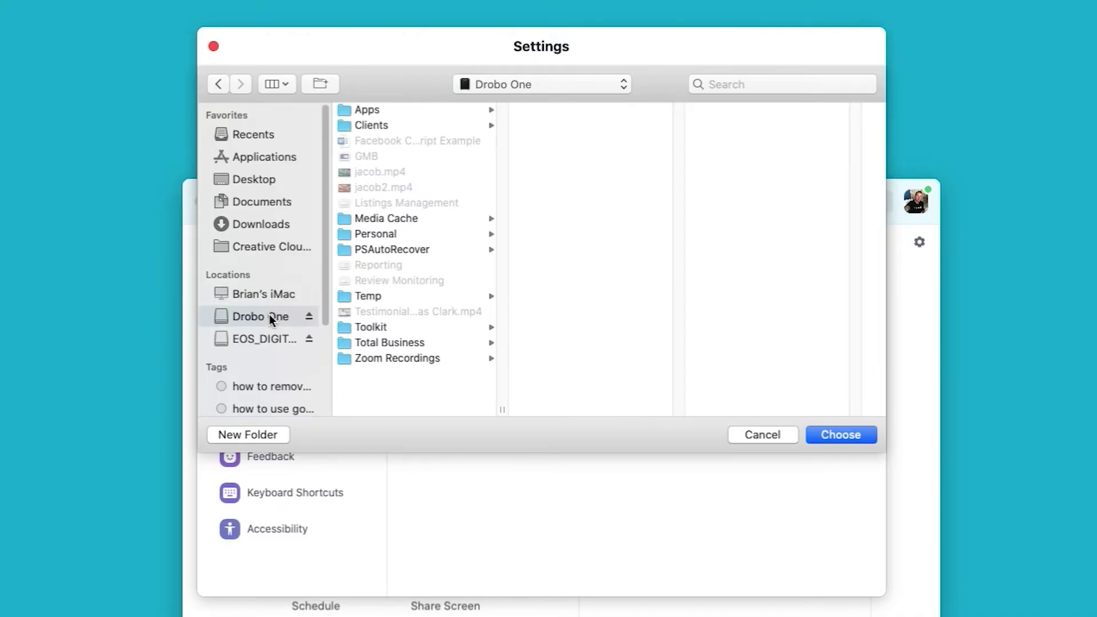
{"action": "left_click", "coordinate": [419, 358]}
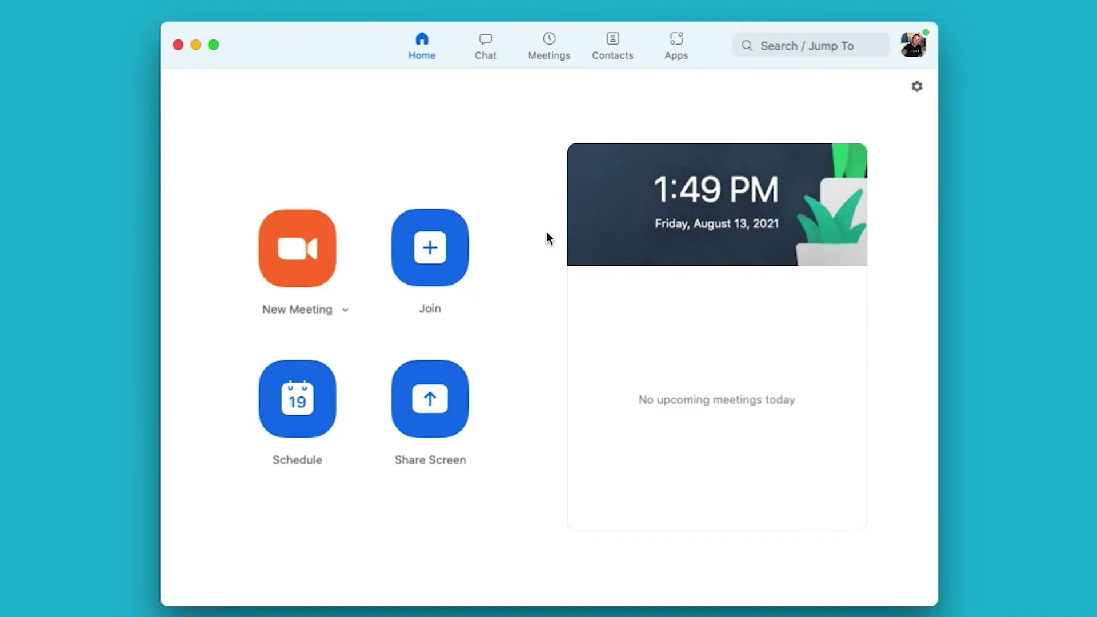
Start a new meeting and bring up the Record destination choices.
{"action": "left_click", "coordinate": [303, 249]}
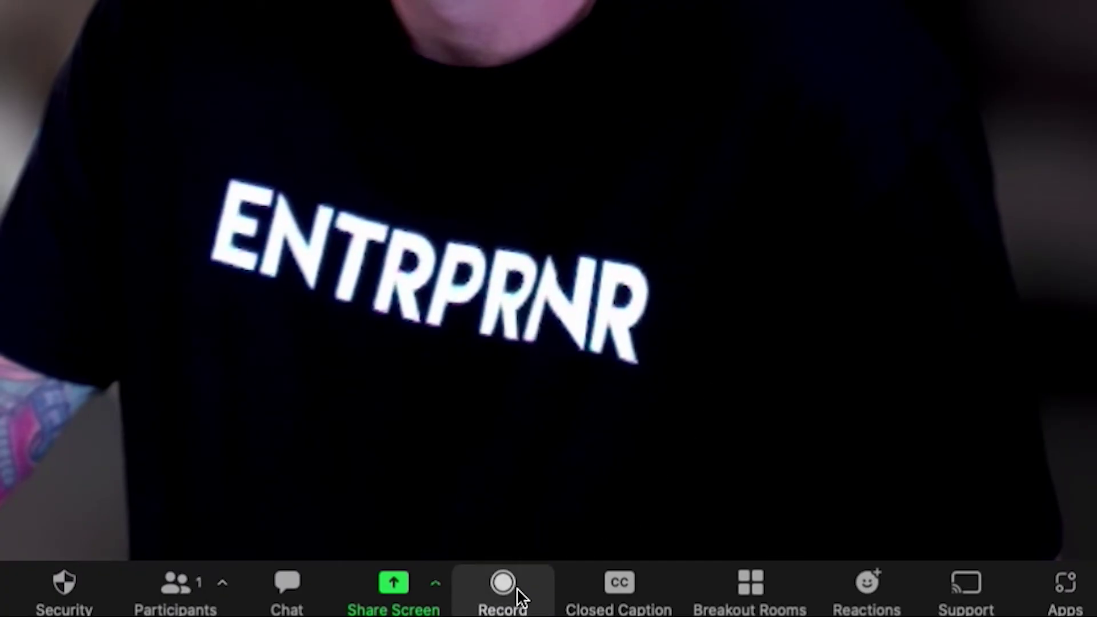
{"action": "left_click", "coordinate": [516, 587]}
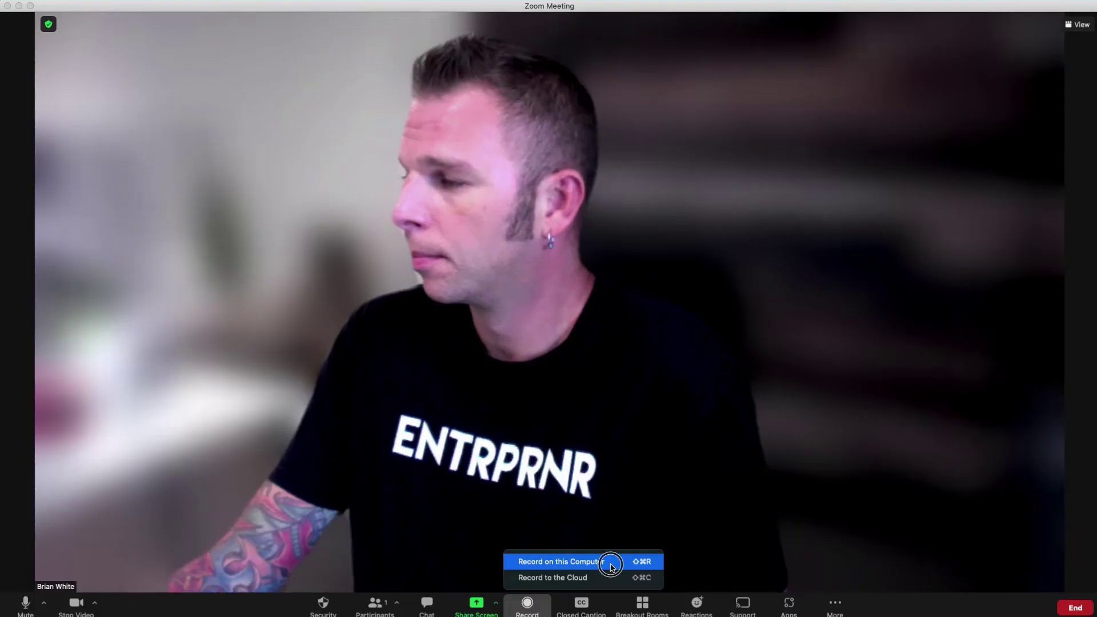
Choose Record on this Computer to begin recording the meeting locally.
{"action": "left_click", "coordinate": [681, 498]}
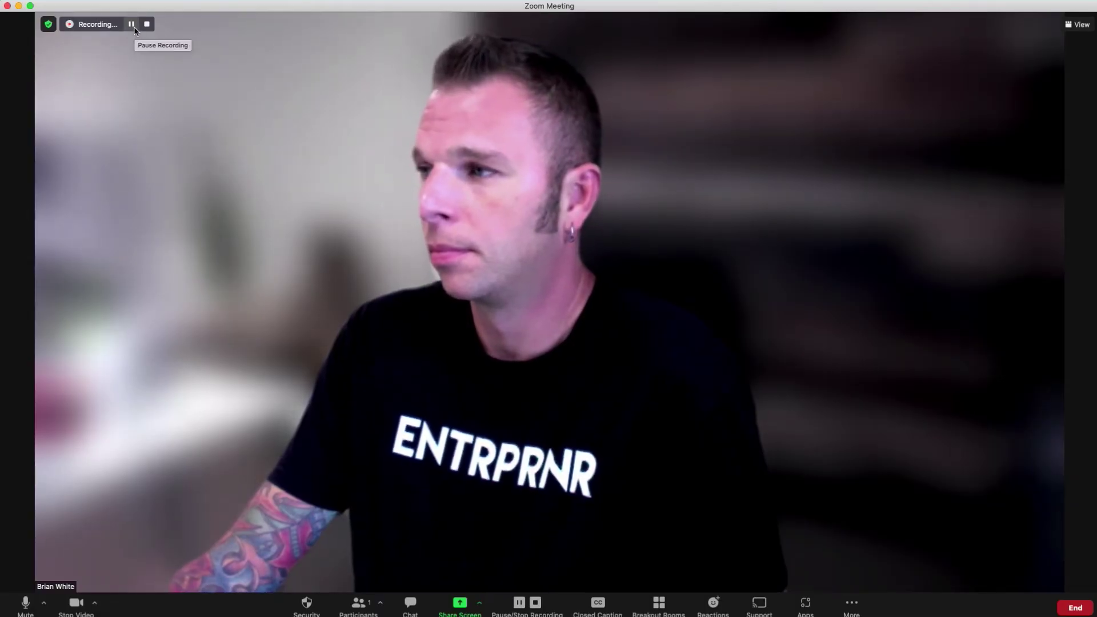
Pause the recording, resume it, then stop it, raising the Stop Cloud Recording? prompt.
{"action": "left_click", "coordinate": [520, 604]}
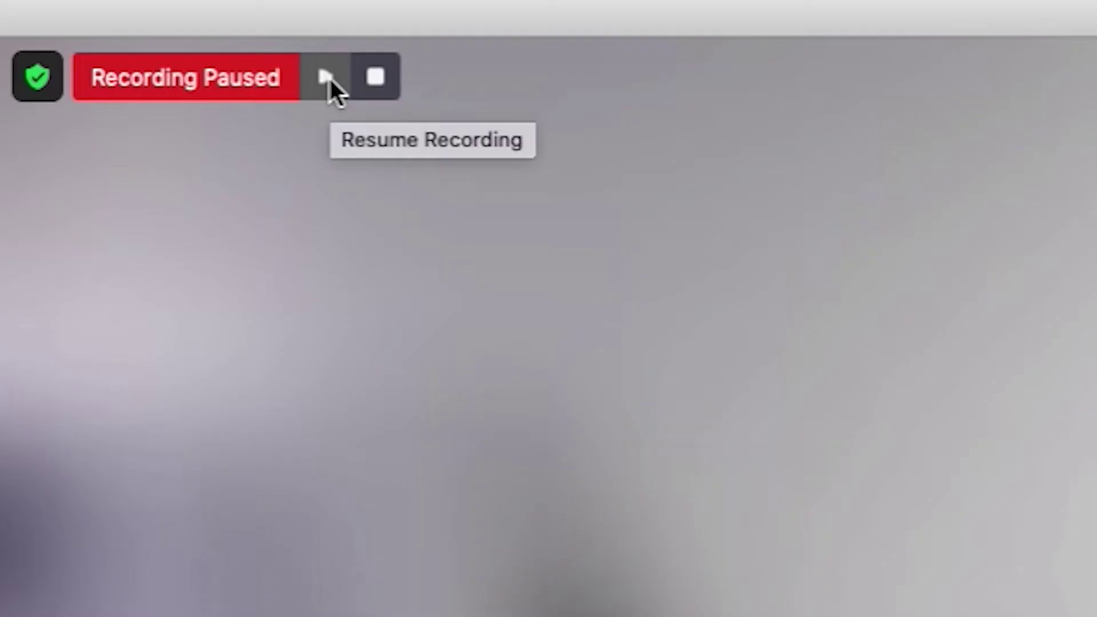
{"action": "left_click", "coordinate": [138, 24]}
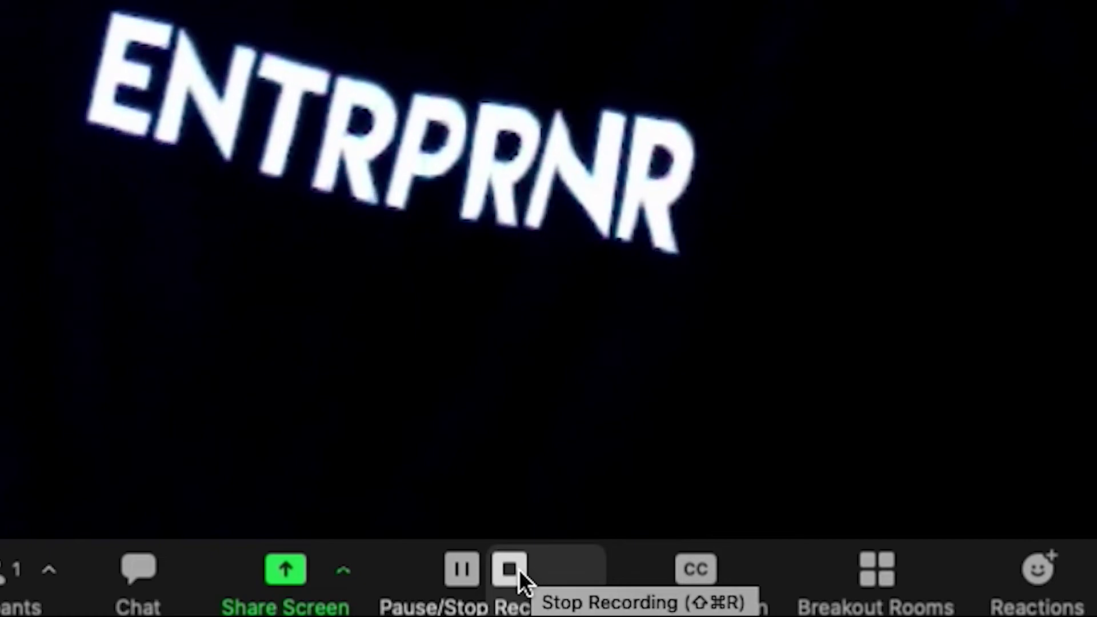
{"action": "left_click", "coordinate": [519, 569]}
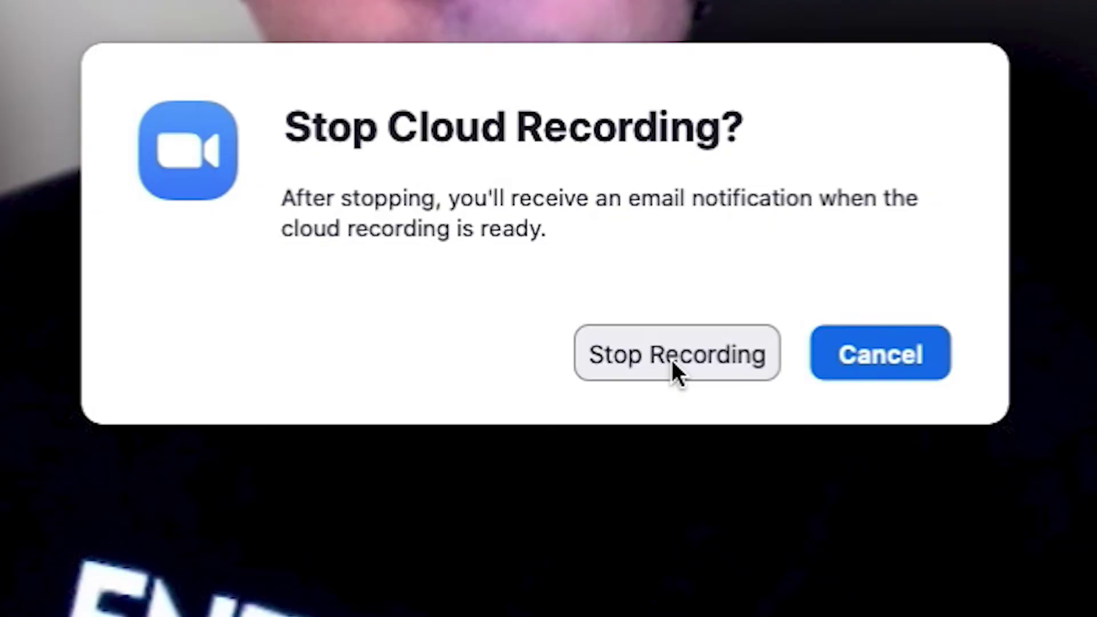
Confirm Stop Recording for the cloud recording, then check the Record menu options.
{"action": "left_click", "coordinate": [675, 355]}
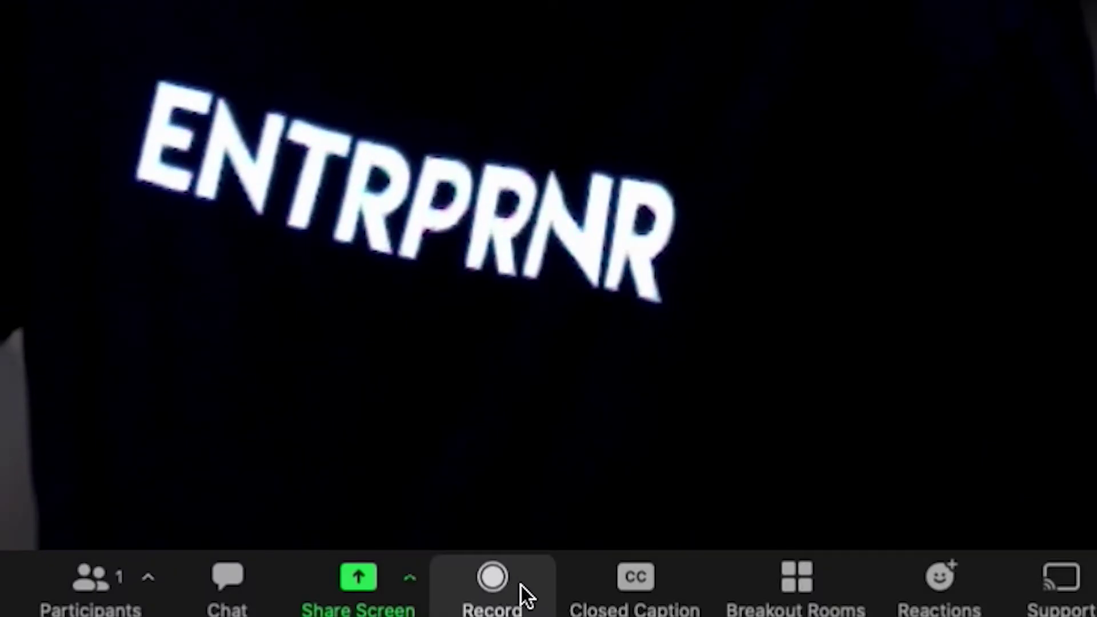
{"action": "left_click", "coordinate": [521, 585]}
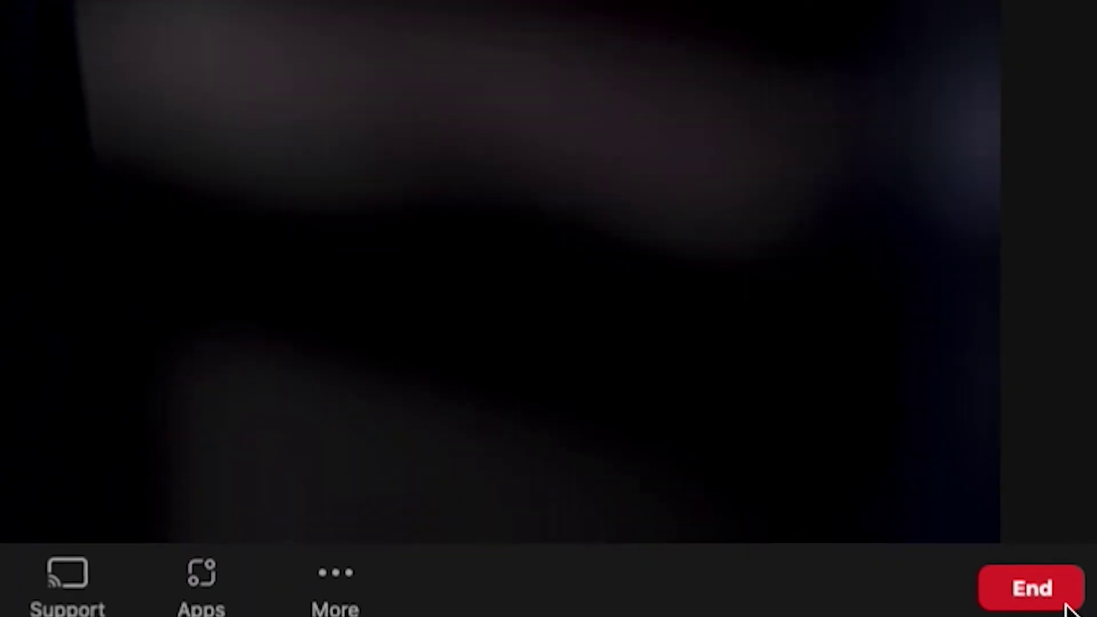
End the meeting for everyone with End Meeting for All.
{"action": "left_click", "coordinate": [1081, 611]}
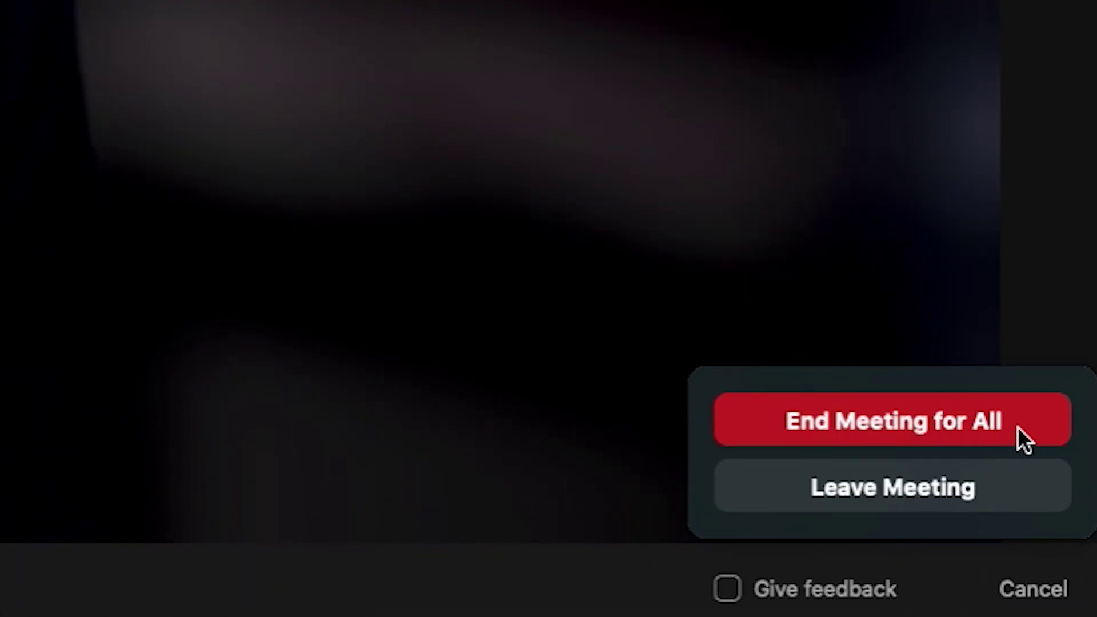
{"action": "left_click", "coordinate": [1017, 427]}
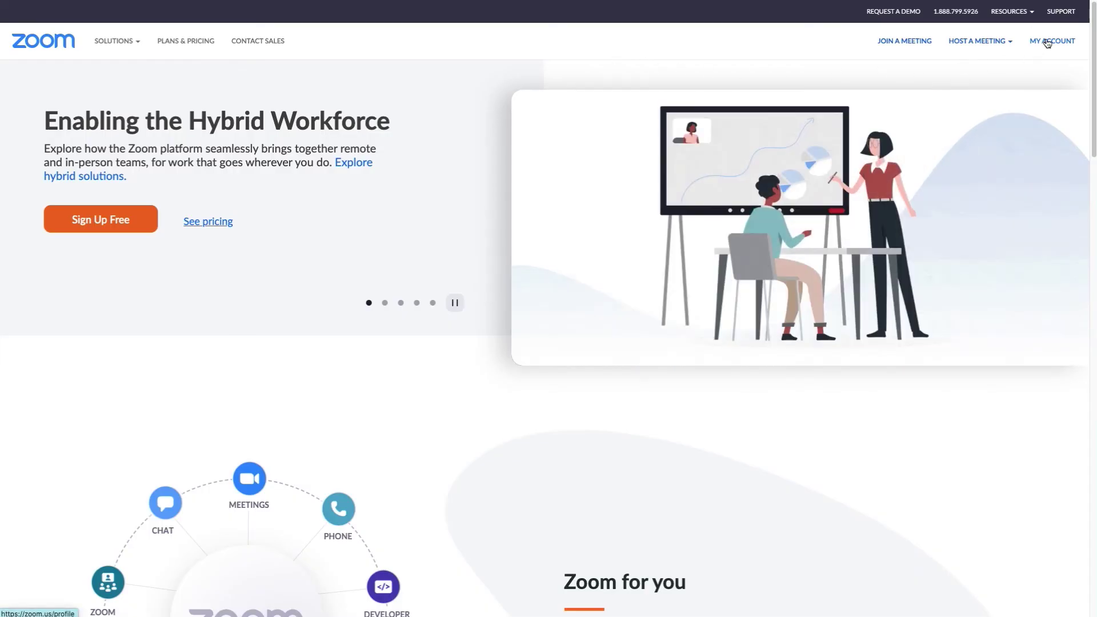
Download the Aug 13 cloud recording from My Account > Recordings, then view Local Recordings.
{"action": "left_click", "coordinate": [1047, 44]}
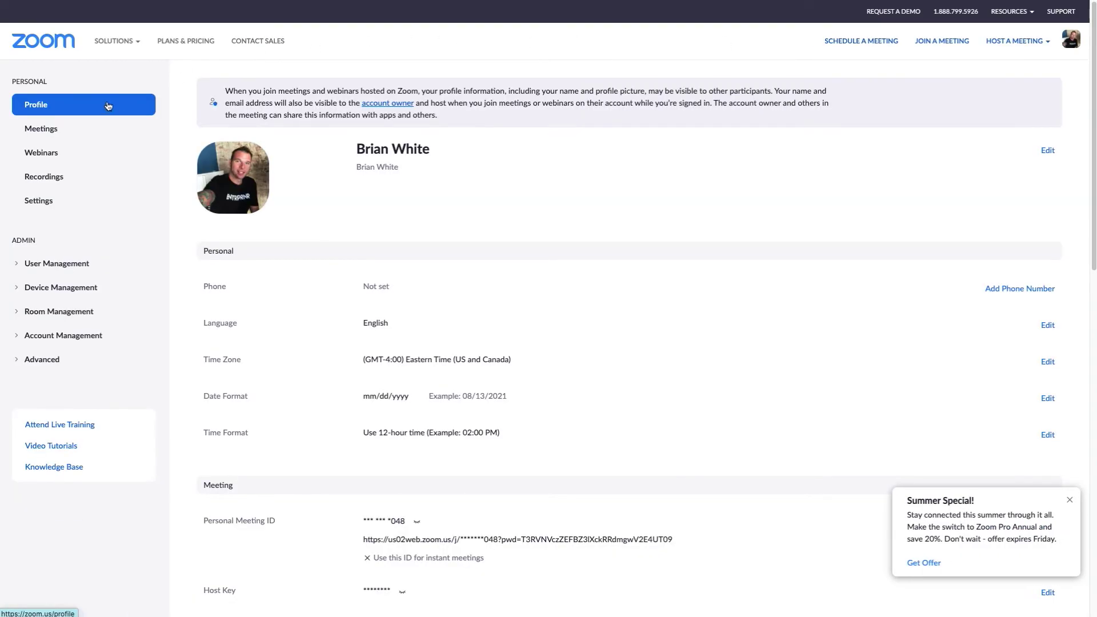
{"action": "left_click", "coordinate": [42, 179]}
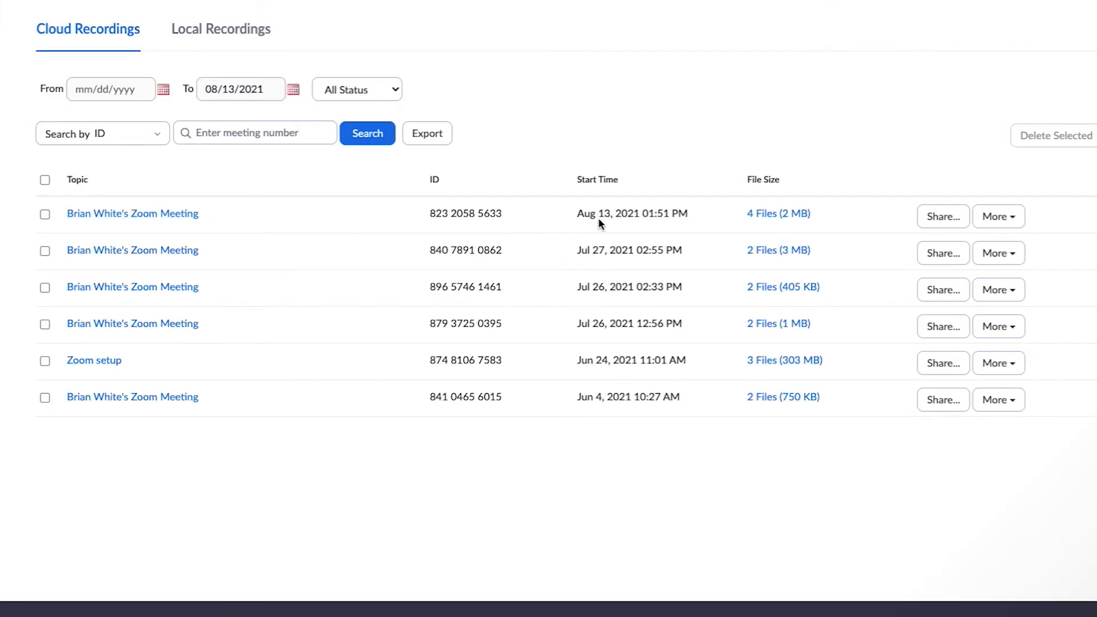
{"action": "left_click", "coordinate": [1017, 228]}
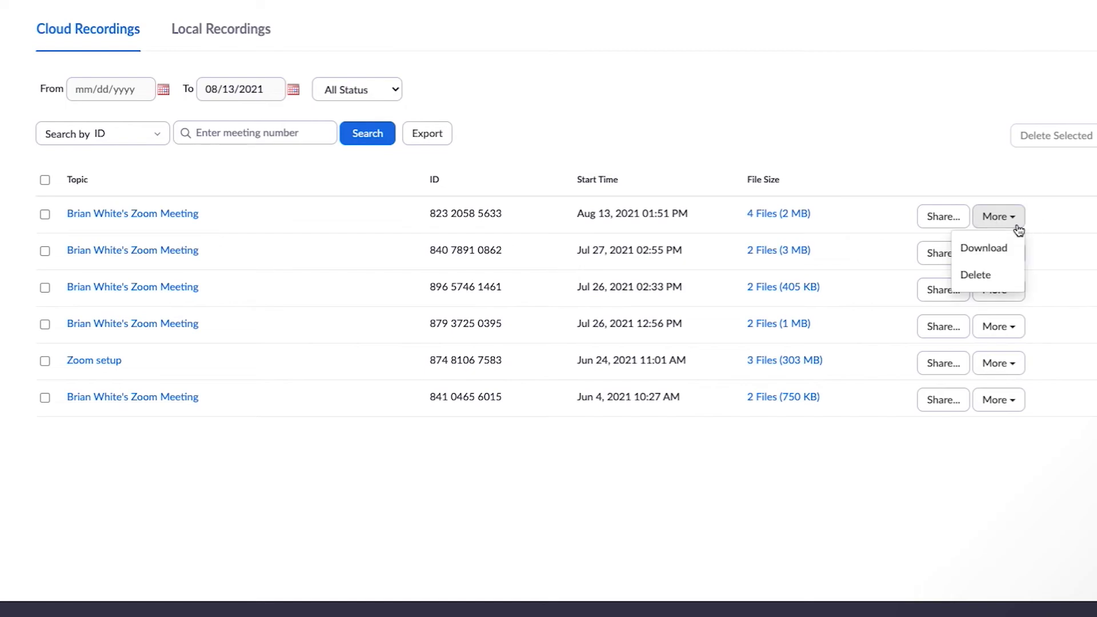
{"action": "left_click", "coordinate": [1008, 252]}
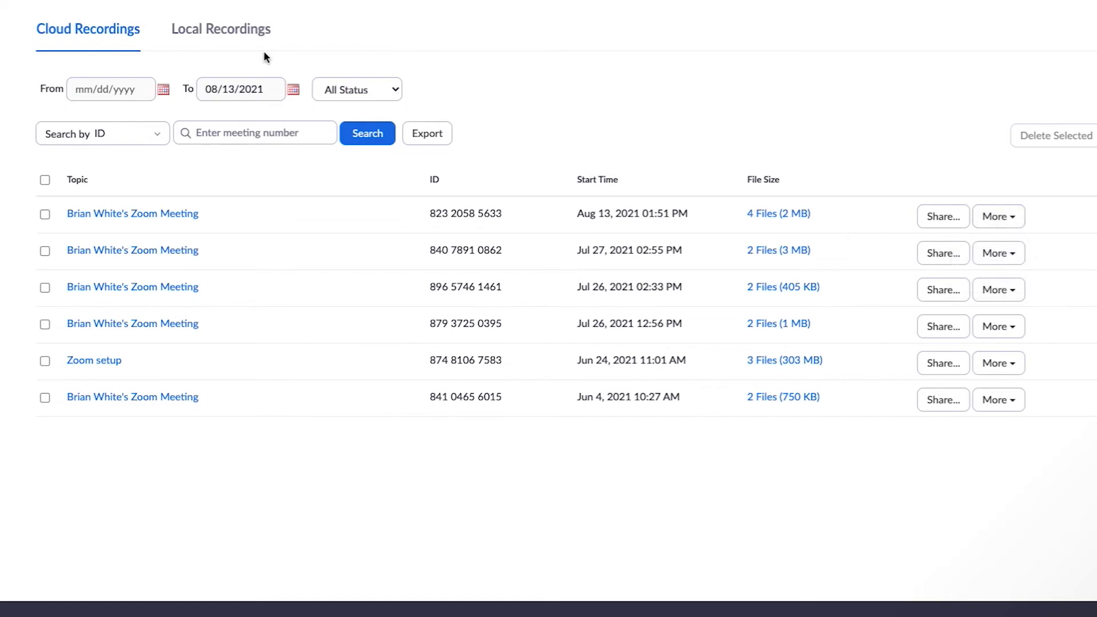
{"action": "left_click", "coordinate": [200, 42]}
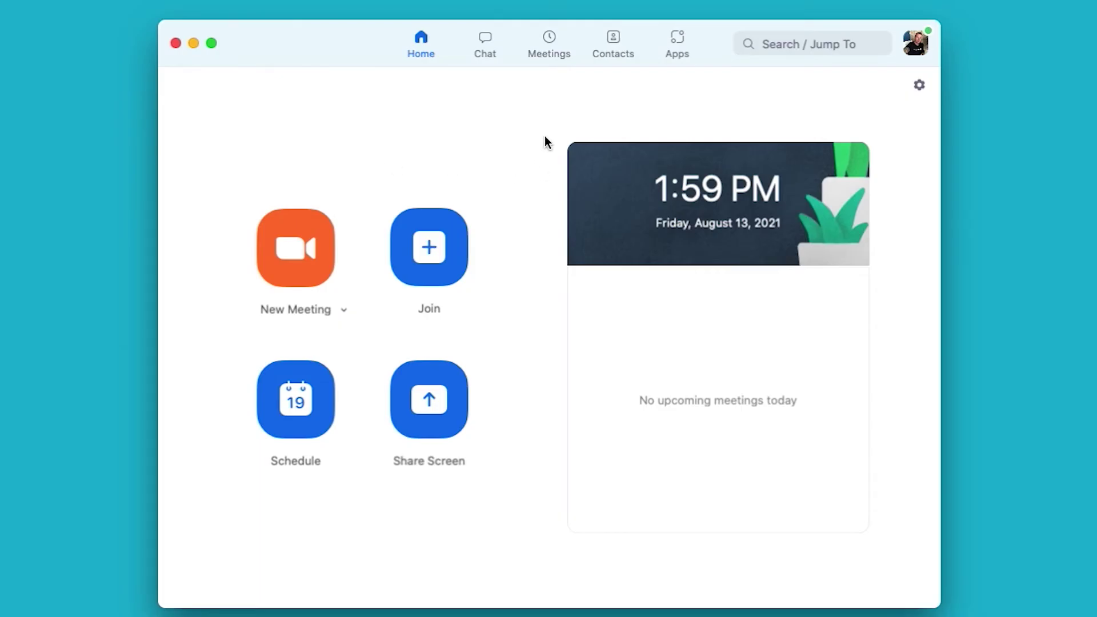
Show the list of recorded meetings under Meetings > Recorded in the desktop client.
{"action": "left_click", "coordinate": [562, 46]}
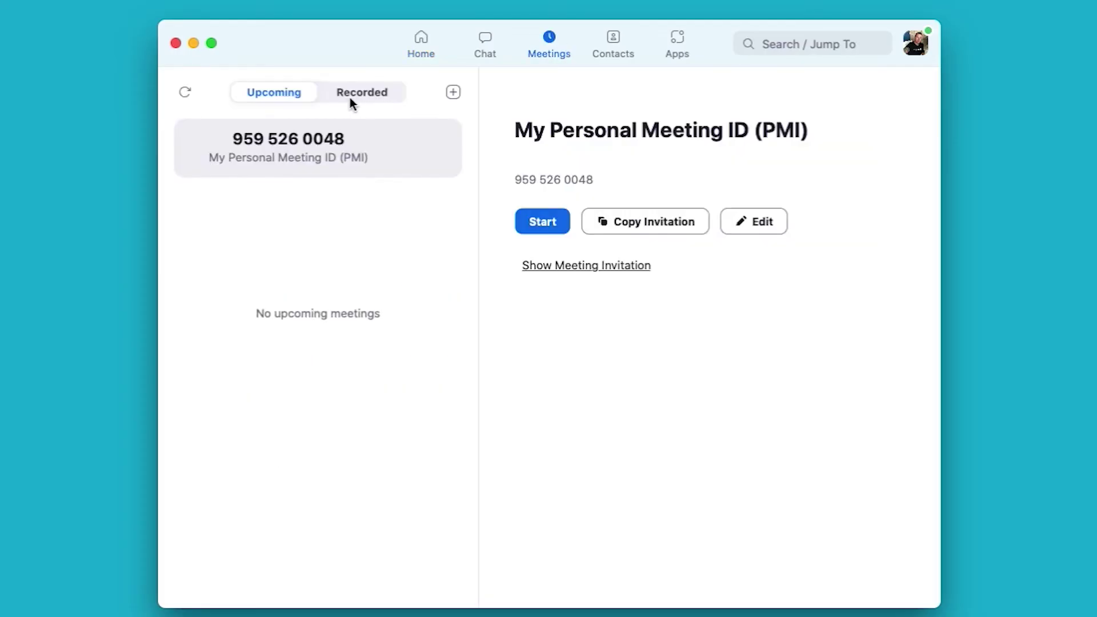
{"action": "left_click", "coordinate": [395, 94]}
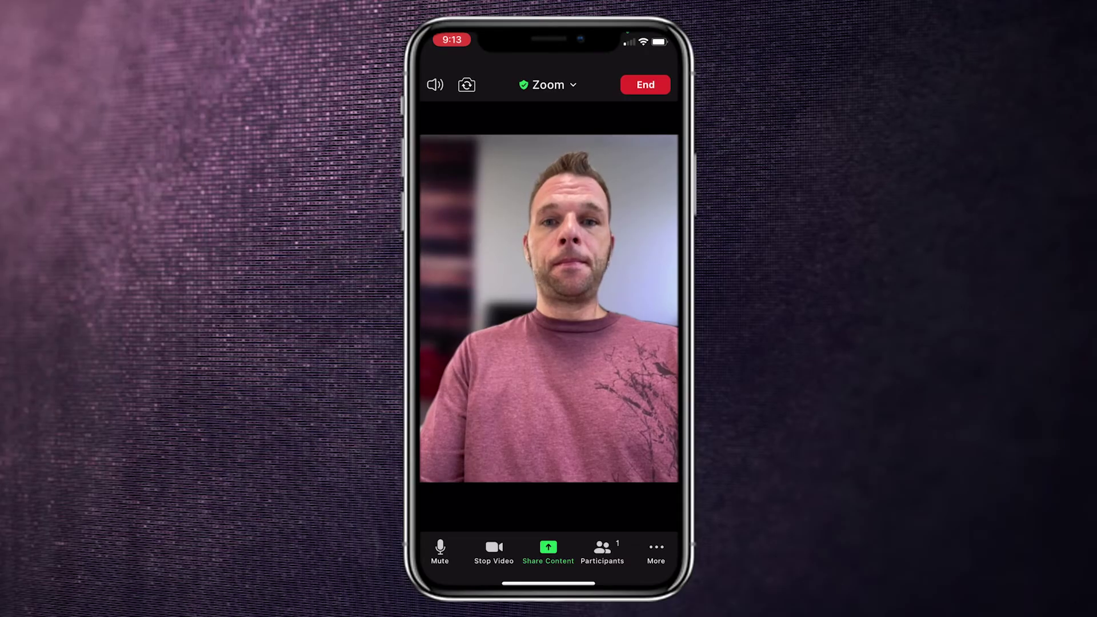
Open the More menu in the mobile meeting toolbar to reveal Record to the Cloud.
{"action": "left_click", "coordinate": [656, 551]}
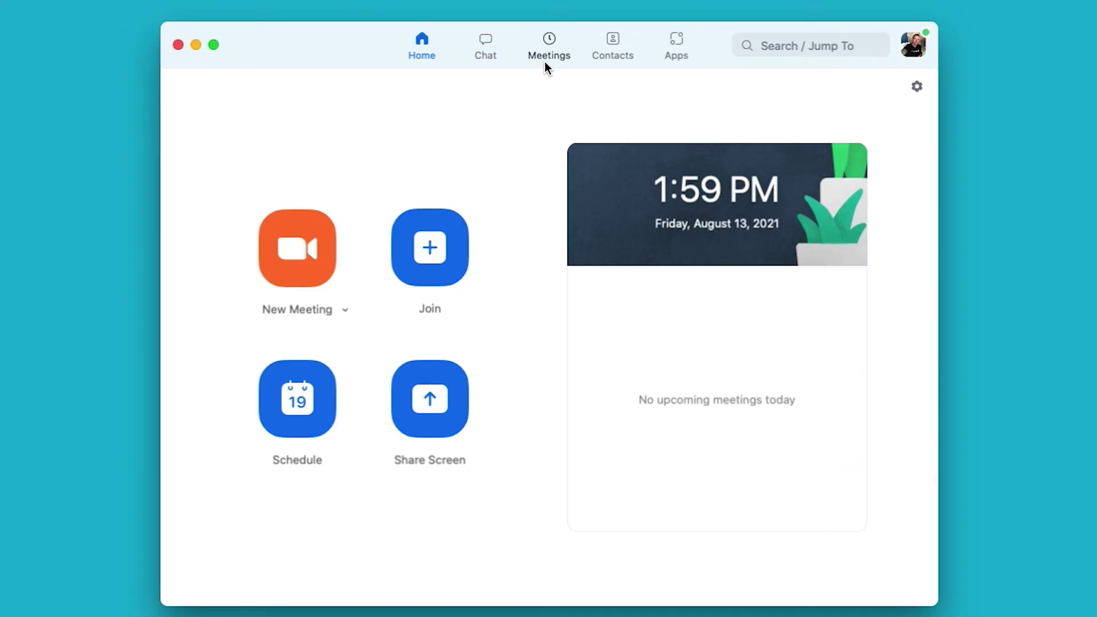
{"action": "left_click", "coordinate": [563, 50]}
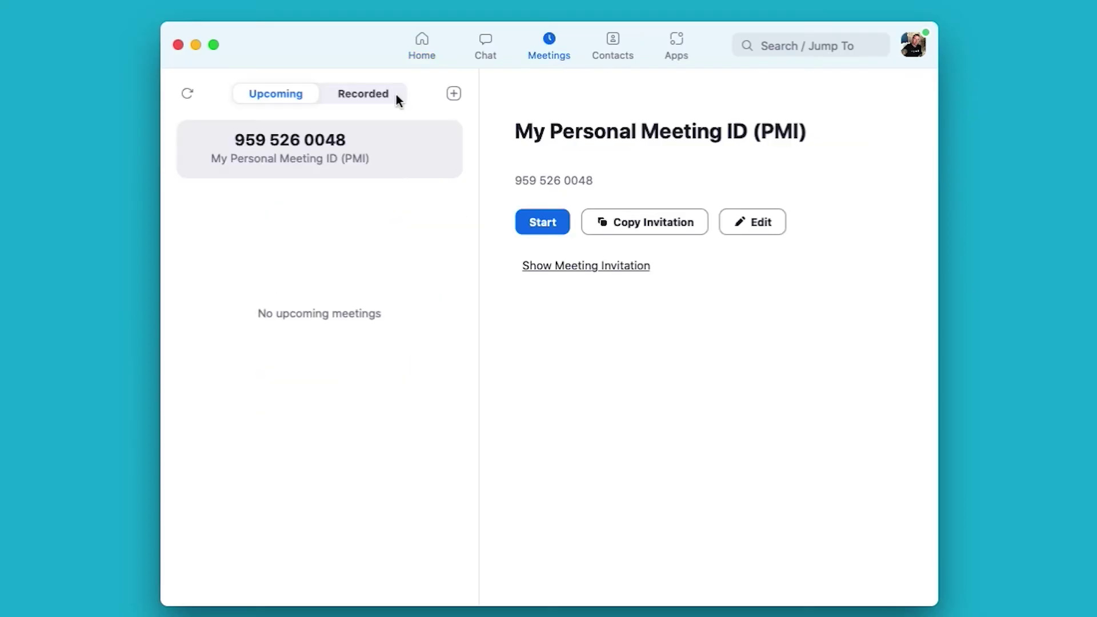
{"action": "left_click", "coordinate": [396, 95]}
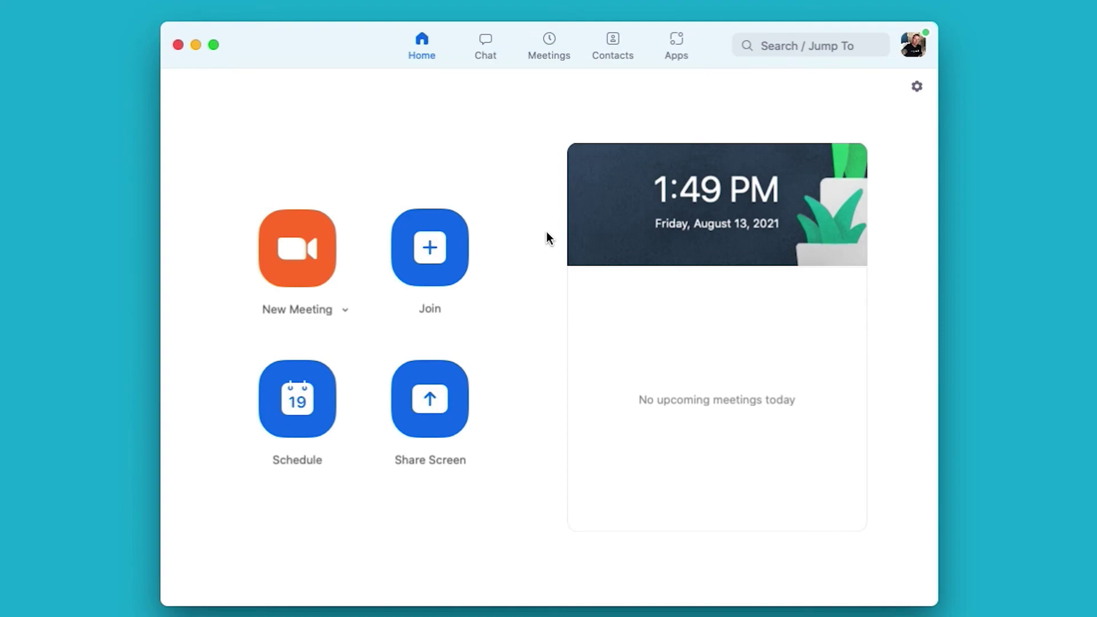
{"action": "left_click", "coordinate": [303, 250]}
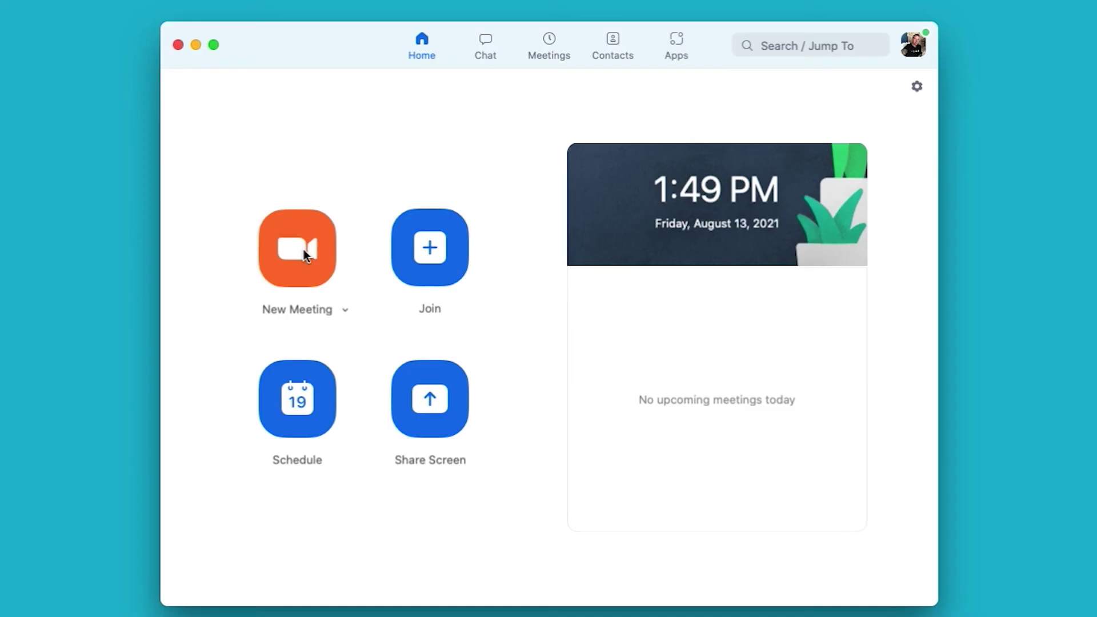